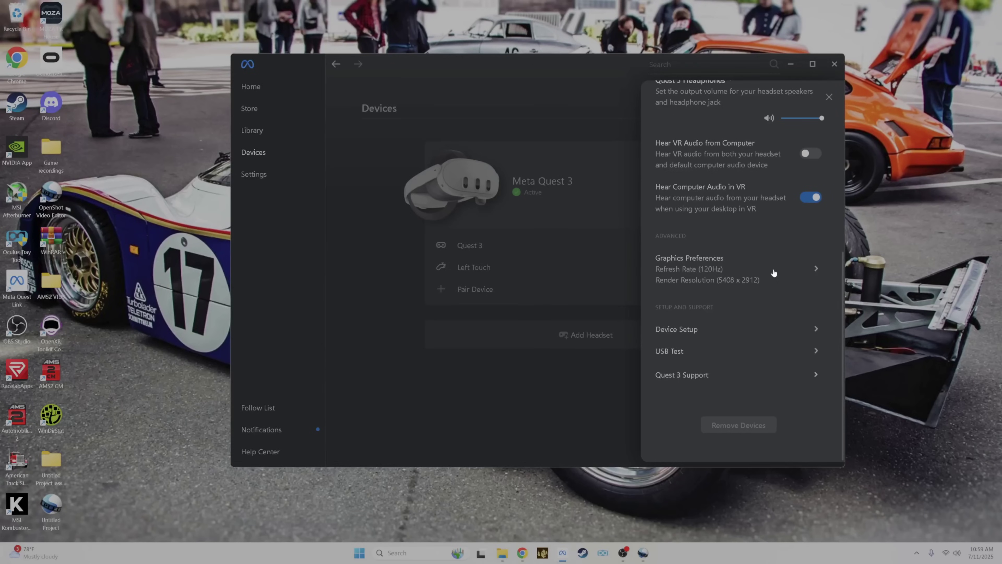
- Set the Quest 3 to 120Hz with 1.9x render resolution (5408 x 2912), then view General settings
left_click(774, 272)
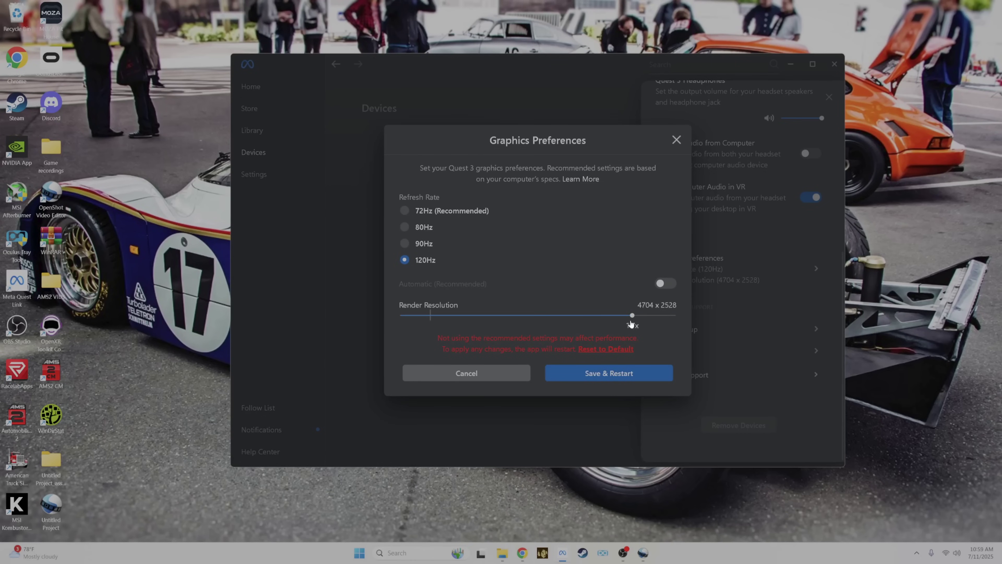
left_click_drag(625, 324, 671, 319)
left_click(638, 375)
left_click(276, 176)
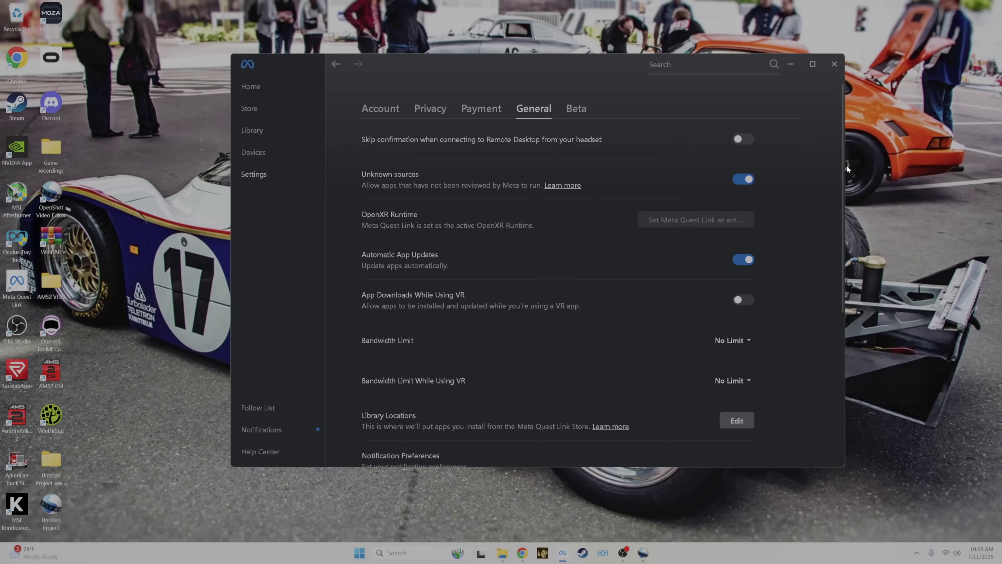
mouse_move(839, 171)
left_mouse_down()
mouse_move(839, 328)
mouse_move(840, 180)
left_mouse_up()
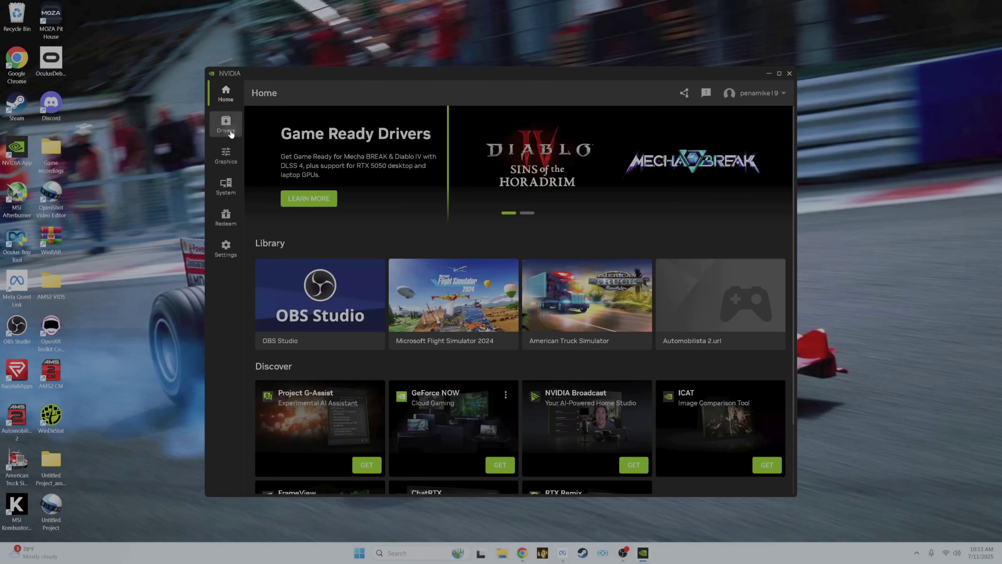
- Check the NVIDIA App's Drivers, Settings, System and Graphics pages, including the Automobilista 2.url program settings
left_click(231, 133)
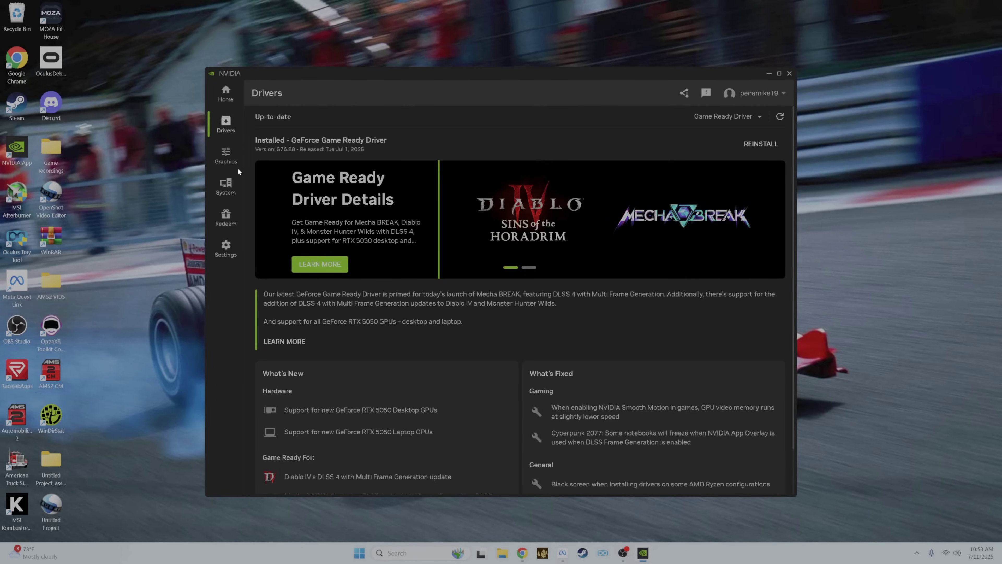
left_click(225, 249)
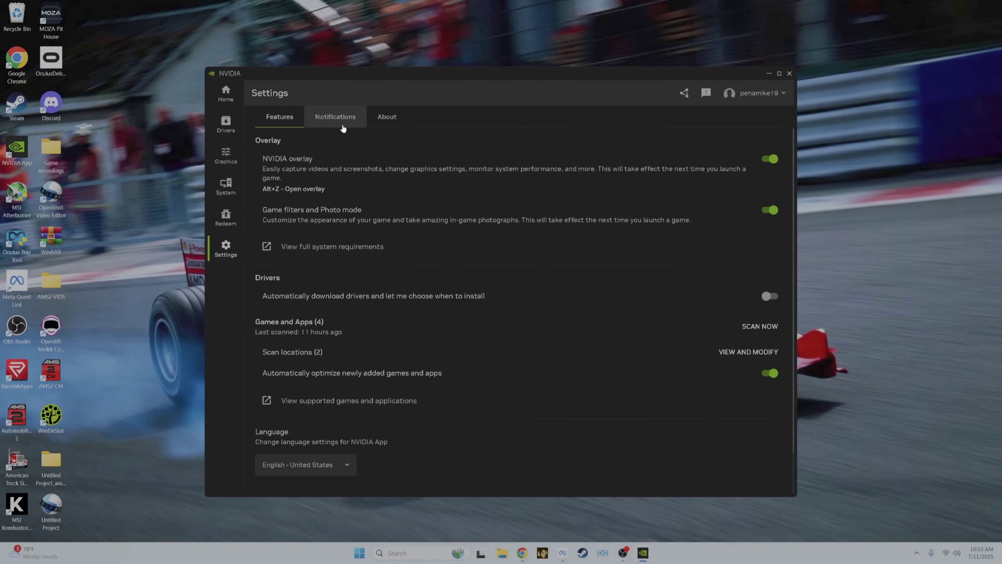
left_click(226, 186)
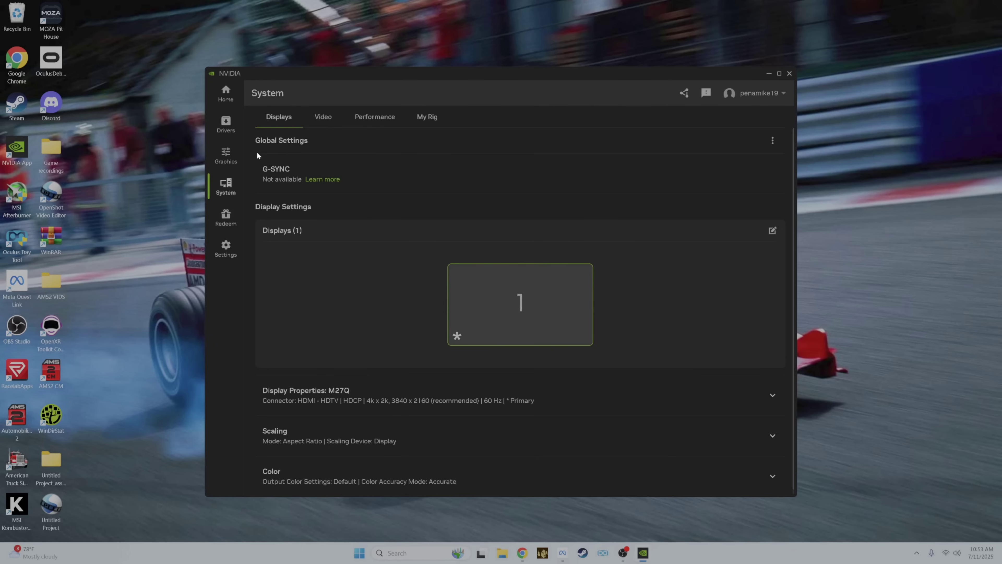
left_click(225, 155)
left_click(225, 186)
left_click(374, 116)
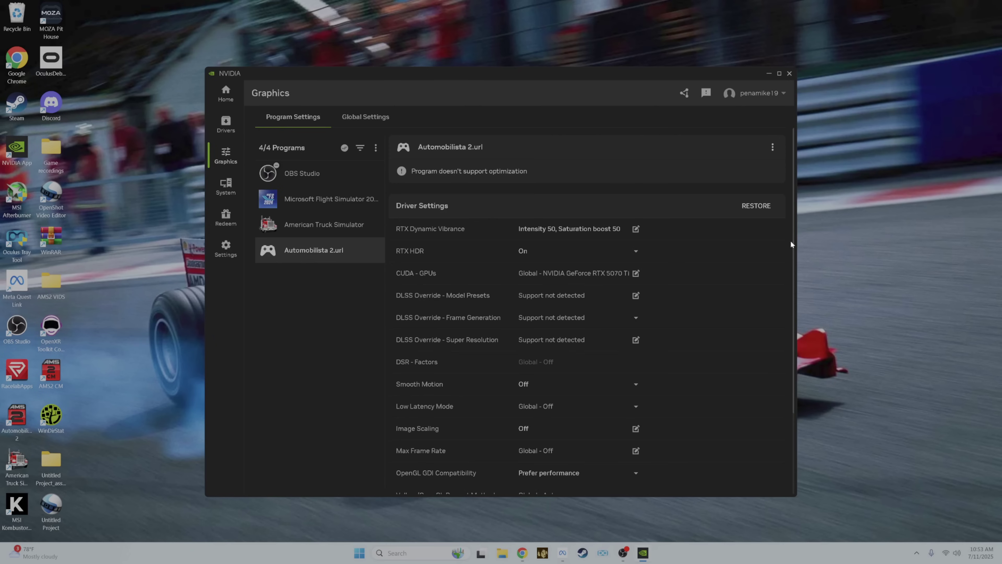
left_click_drag(792, 238, 808, 331)
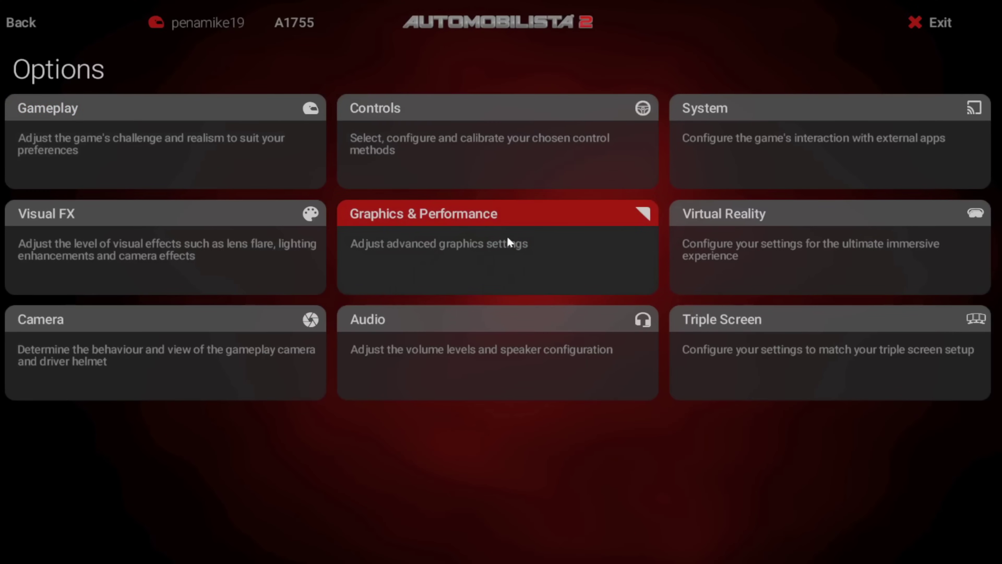
- Scroll through Automobilista 2's Graphics & Performance detail options down to Track Detail
left_click(508, 241)
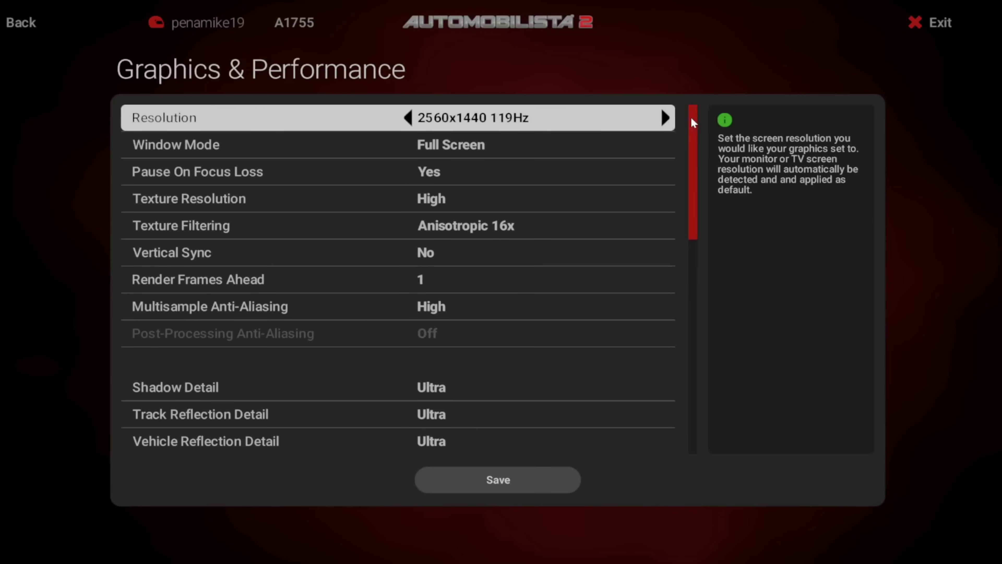
mouse_move(690, 117)
left_mouse_down()
mouse_move(698, 333)
mouse_move(728, 125)
mouse_move(737, 339)
left_mouse_up()
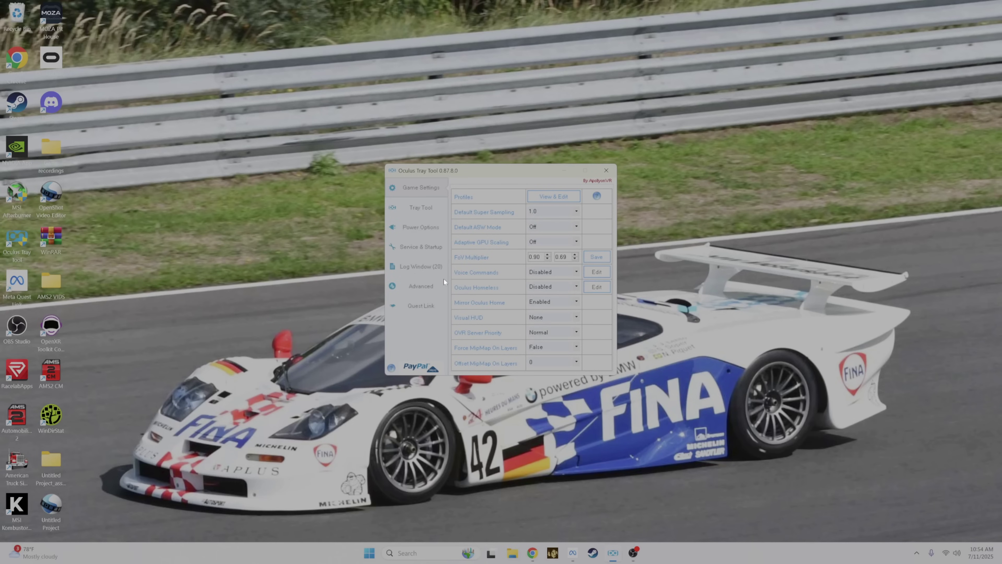
- Move through Oculus Tray Tool's option pages to the Power Options and its High performance plan
left_click(426, 288)
left_click(429, 264)
left_click(429, 255)
left_click(433, 227)
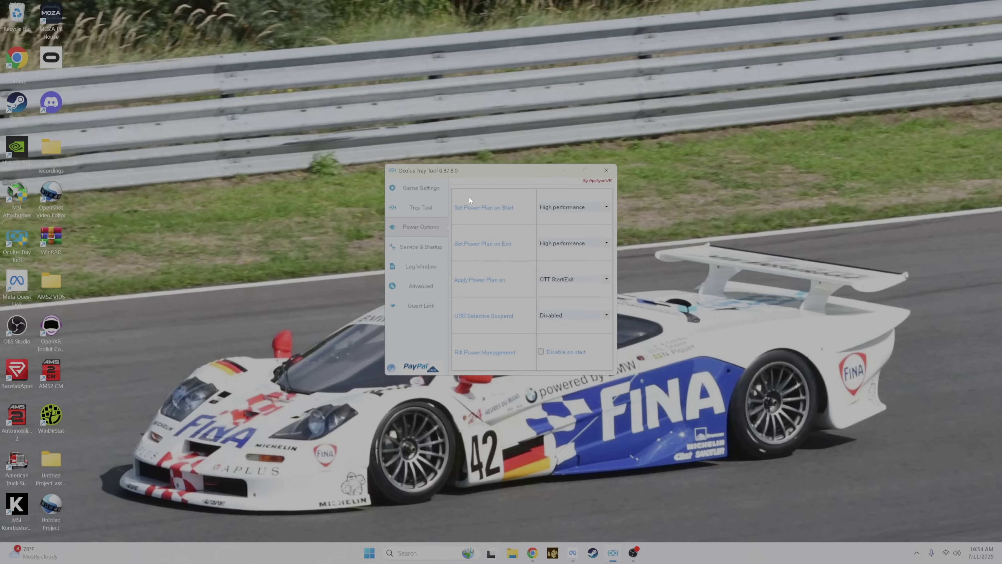